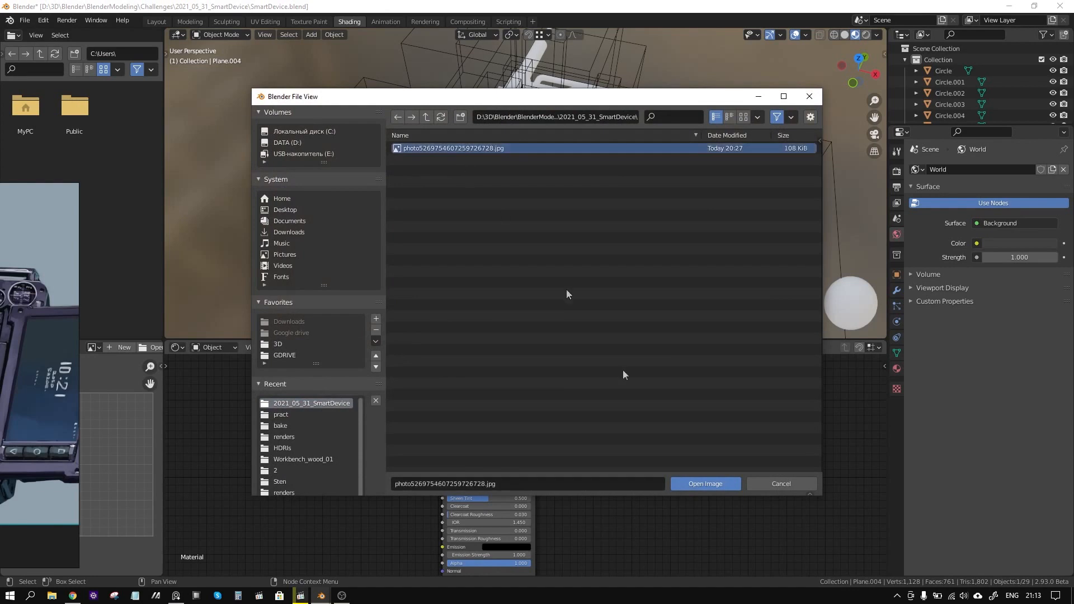
Load photo5269754607259726728.jpg into the image texture node and link its colour to the material's Base Color
left_click(707, 485)
left_click_drag(350, 415, 442, 405)
middle_click_drag(727, 123, 335, 77)
Open the UV Editing workspace, select the whole plane and frame it together with its reference image
left_click(262, 21)
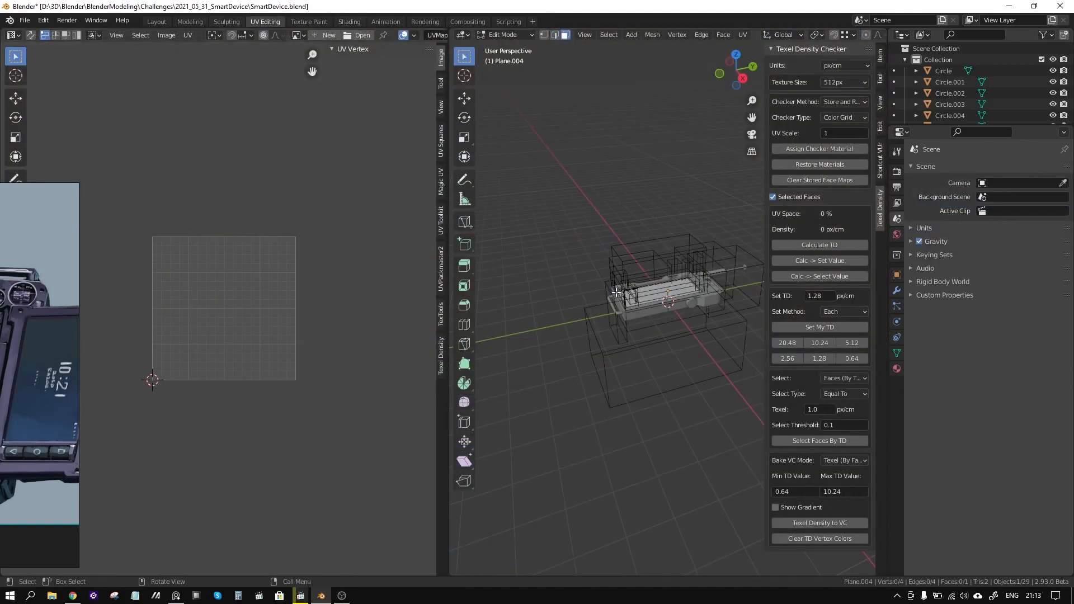
key("a")
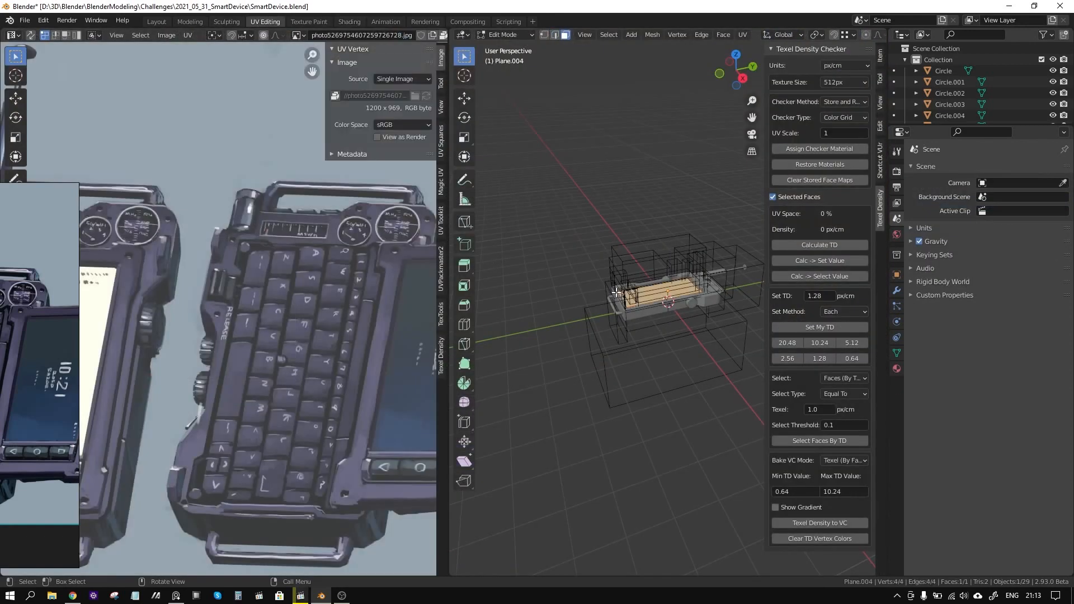
key("KP_Decimal")
scroll(318, 292, "down", 5)
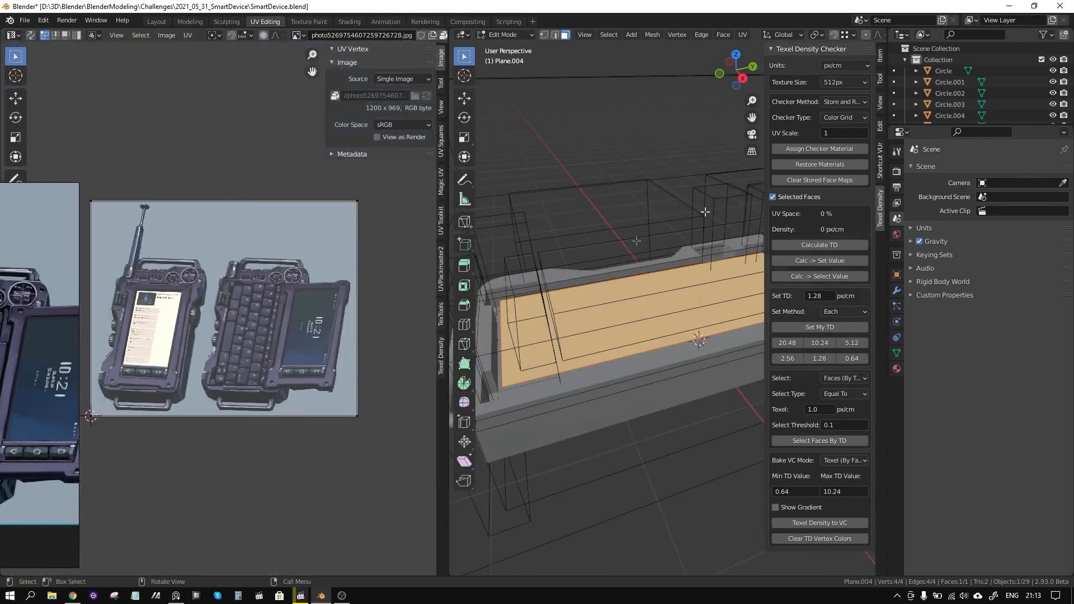
Set the solid viewport colour to Texture so the reference image shows on the plane
middle_click_drag(813, 37, 549, 39)
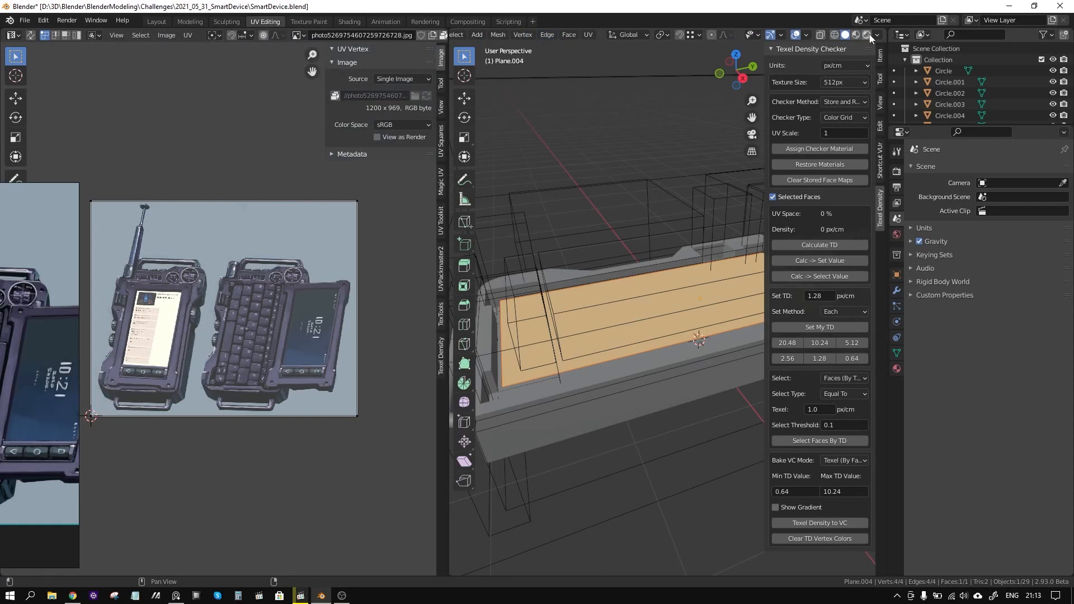
left_click(877, 36)
left_click(912, 186)
middle_click_drag(727, 280, 853, 383)
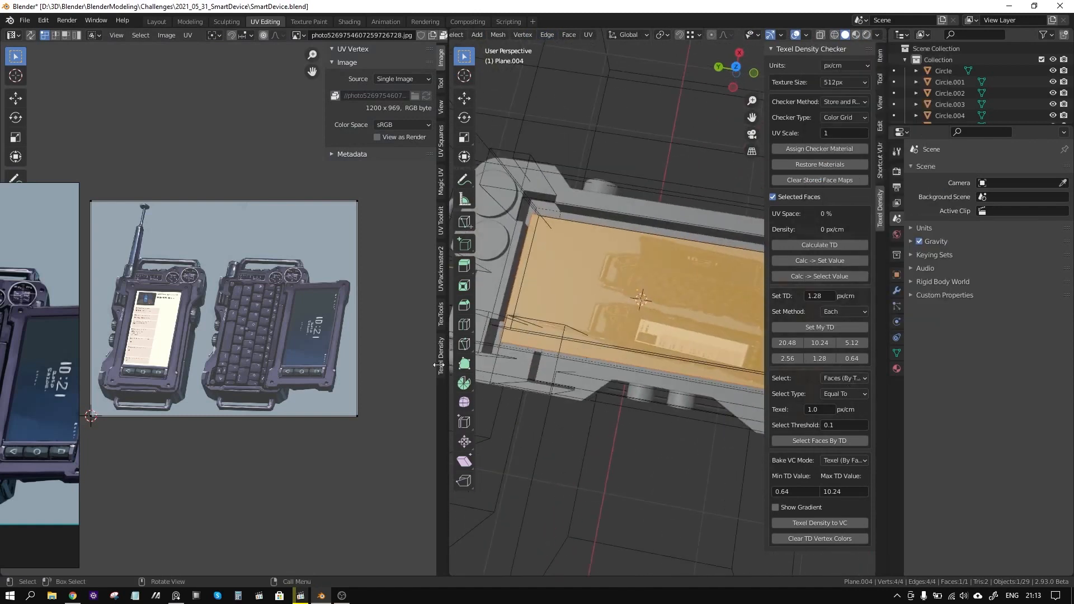
Select all of the plane's UV vertices and scale them down uniformly to roughly half size
left_click_drag(378, 209, 87, 501)
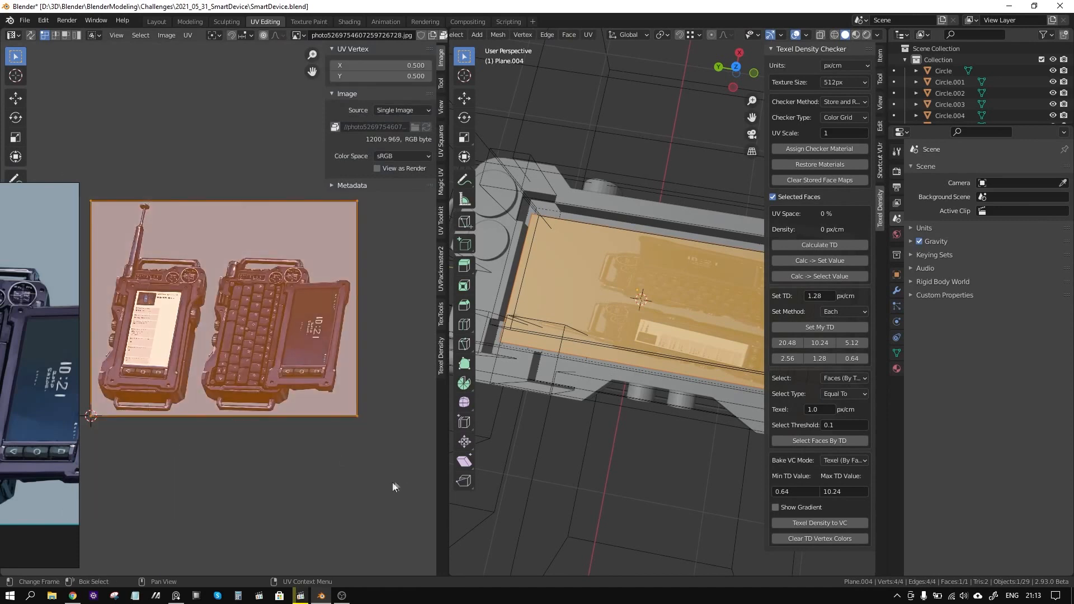
key("s")
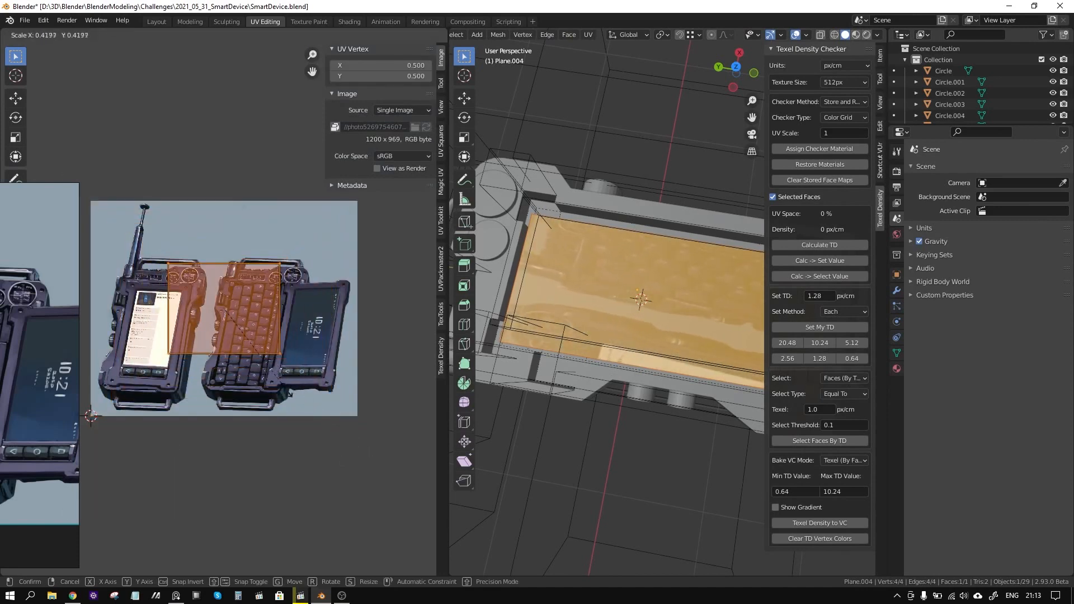
left_click(302, 391)
Move the two upper UV vertices onto the pictured keyboard's upper corners, at about (0.720, 0.614) and (0.538, 0.621)
scroll(302, 389, "up", 4)
scroll(320, 347, "down", 2)
left_click_drag(361, 209, 295, 260)
scroll(347, 283, "up", 2)
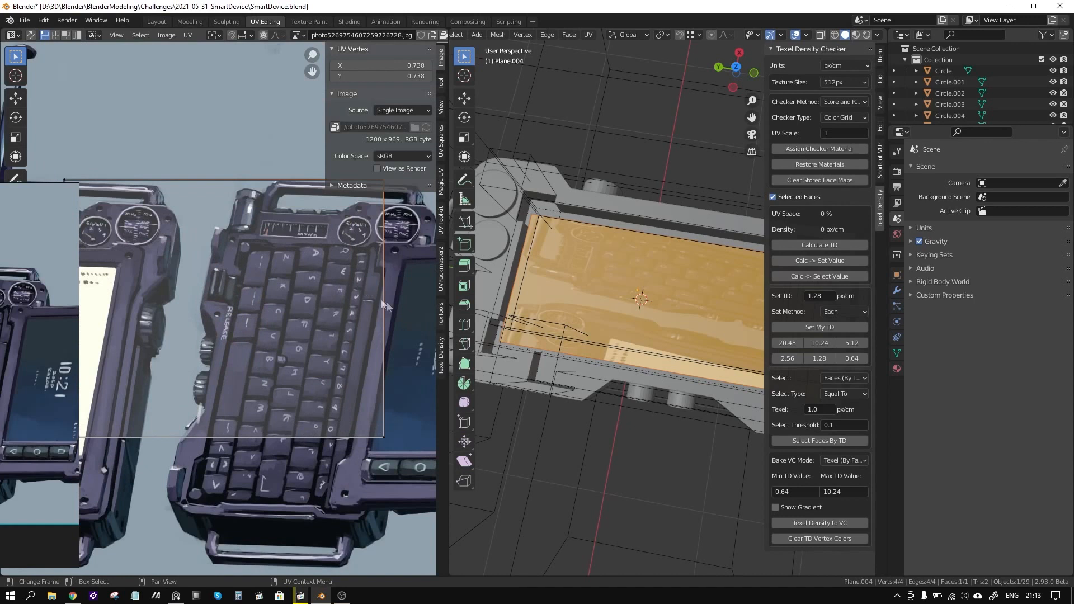
key("g")
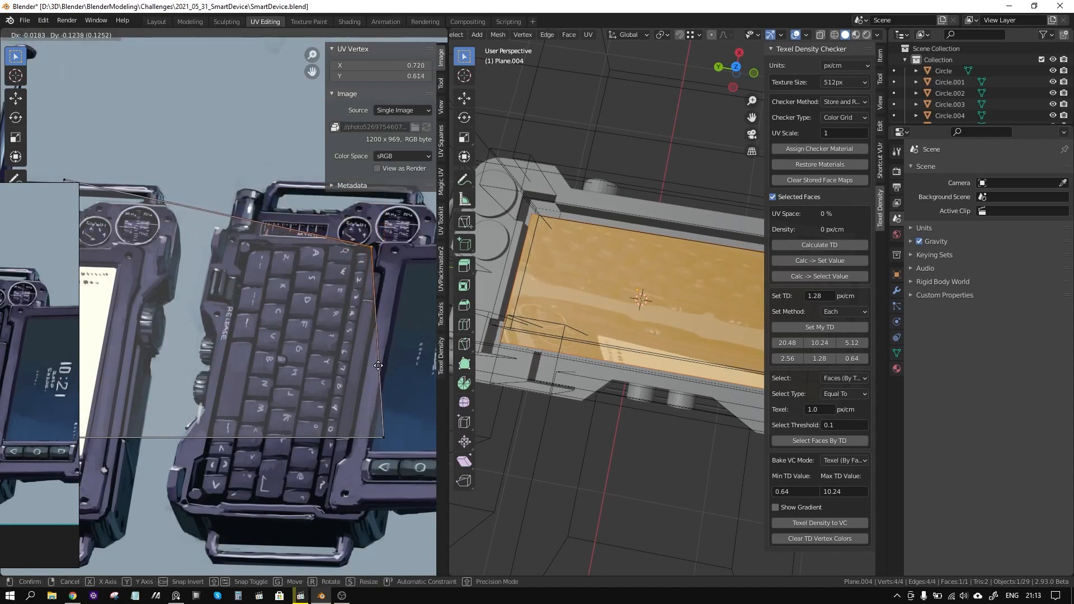
left_click(378, 366)
key("g")
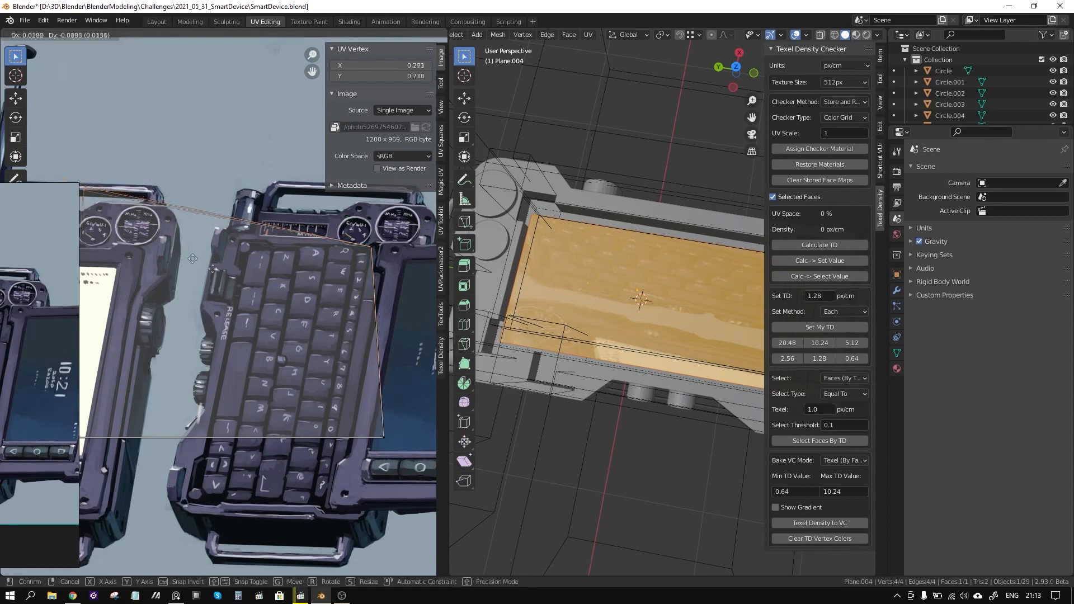
left_click(362, 313)
Move the two lower UV vertices onto the pictured keyboard's lower corners, at about (0.649, 0.136) and (0.452, 0.143)
left_click(383, 436)
key("g")
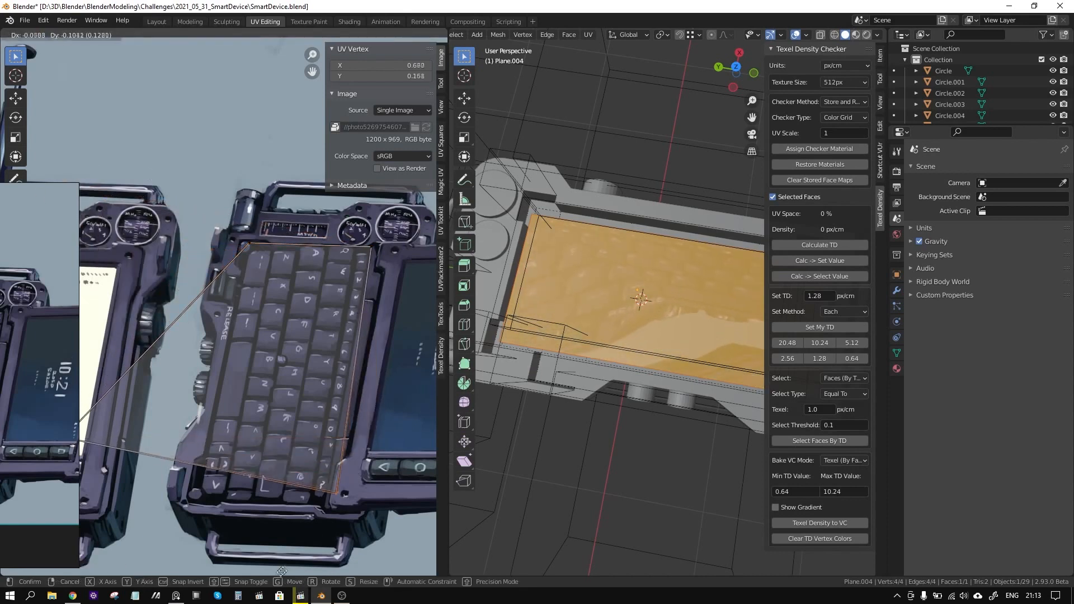
left_click(269, 37)
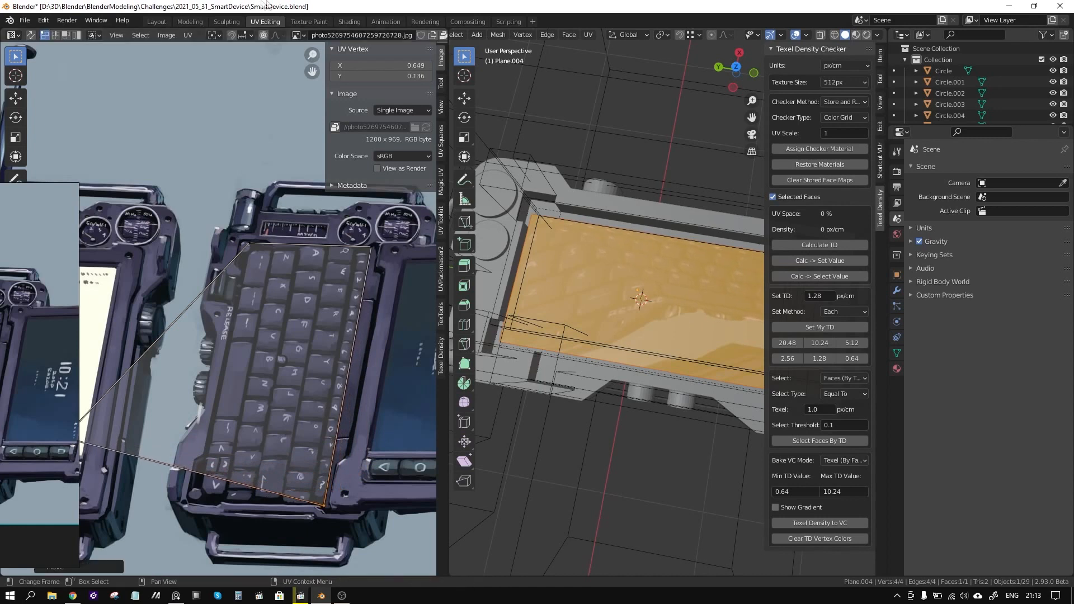
middle_click_drag(213, 259, 244, 215)
left_click(95, 393)
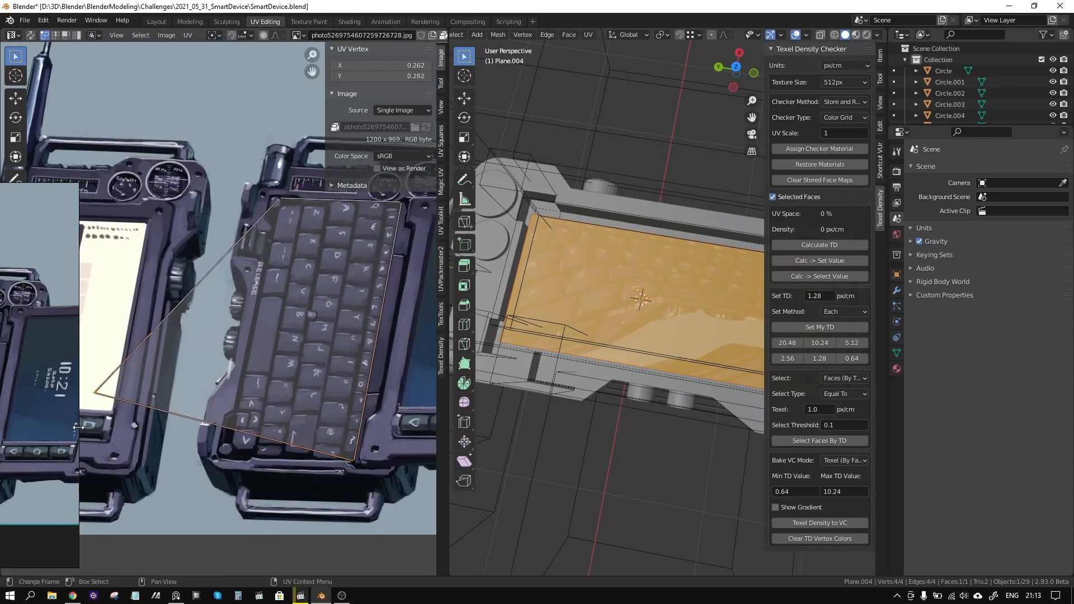
key("g")
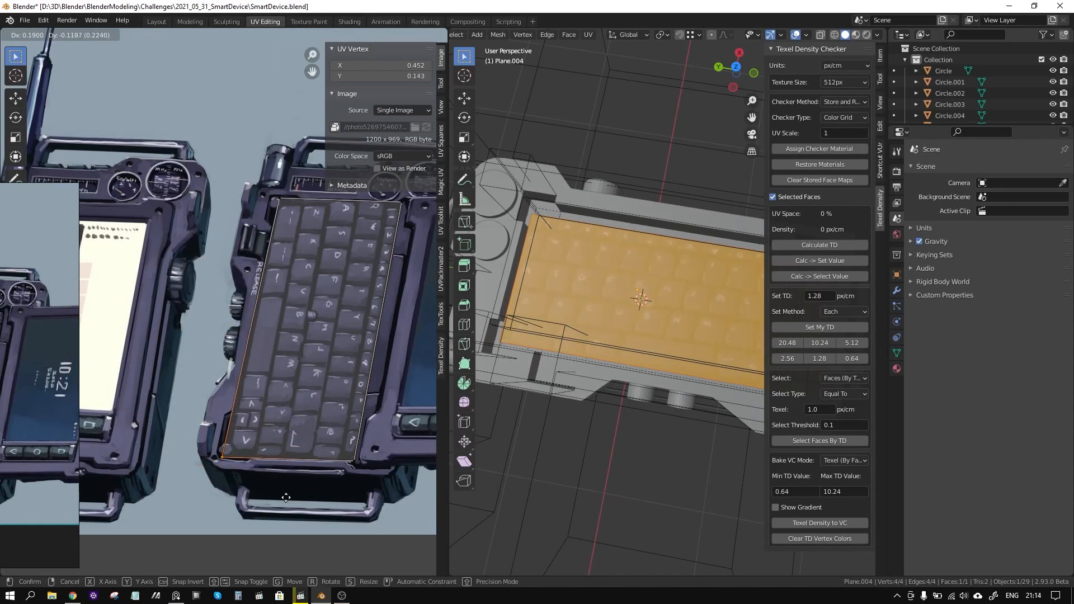
left_click(285, 497)
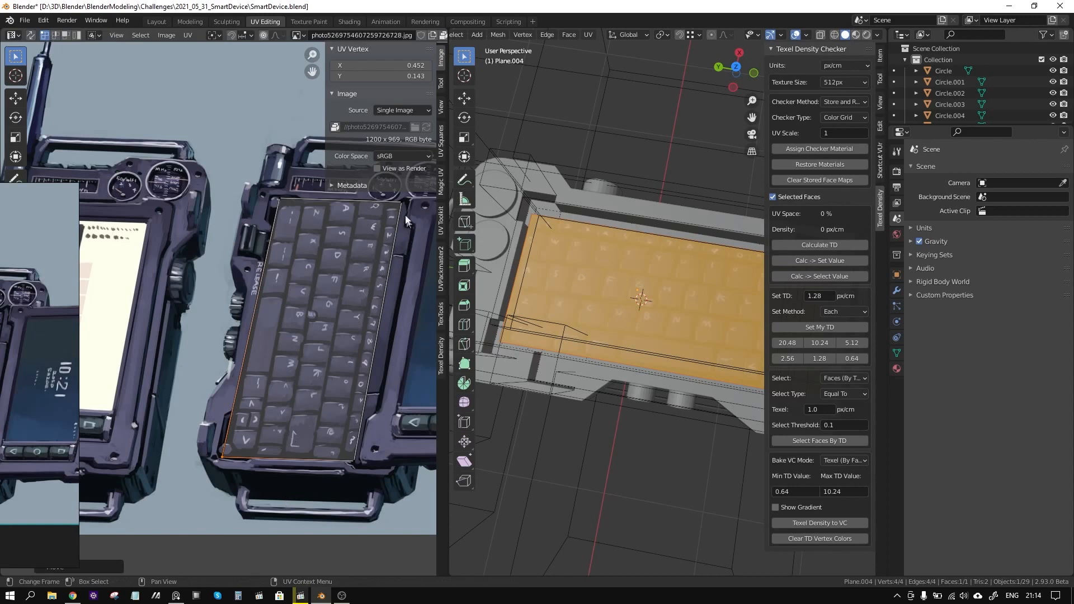
Fine-tune the two upper UV vertices on the keyboard corners to about (0.721, 0.615) and (0.535, 0.621)
left_click(403, 200)
key("g")
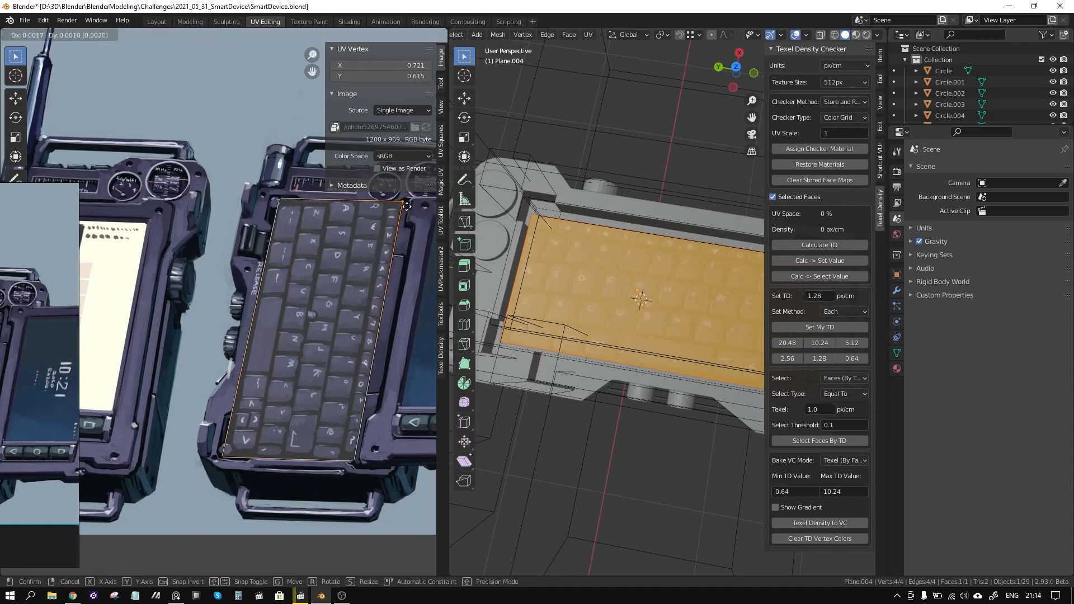
left_click(408, 207)
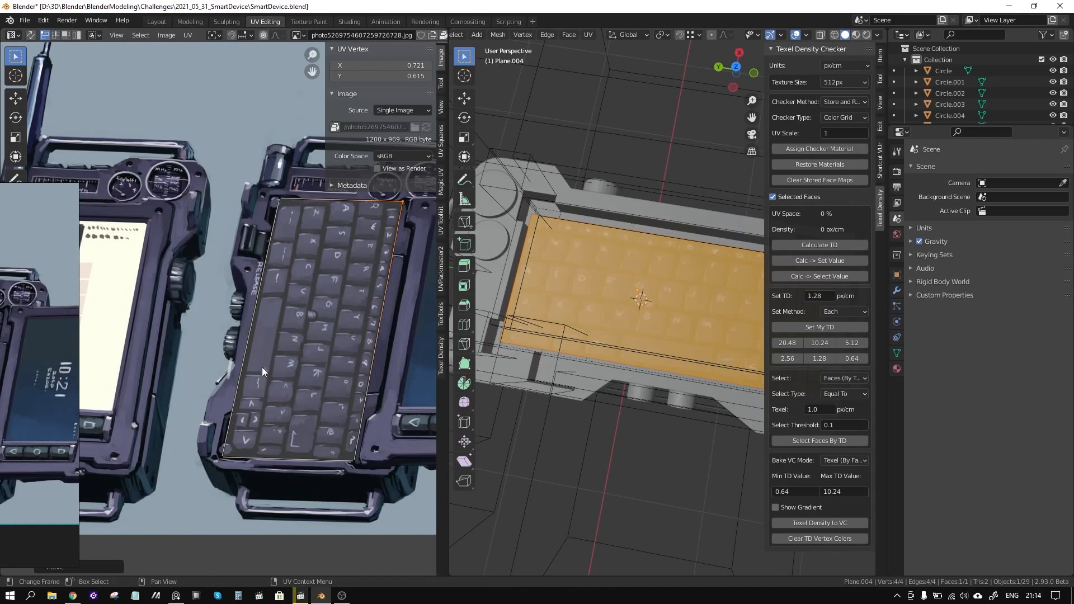
left_click(279, 198)
key("g")
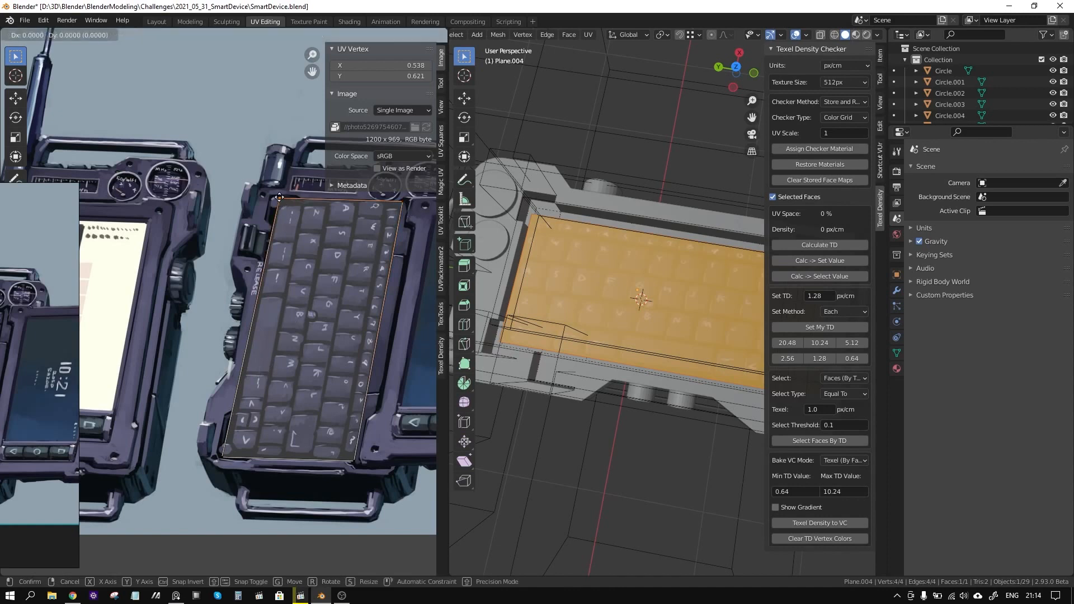
left_click(278, 197)
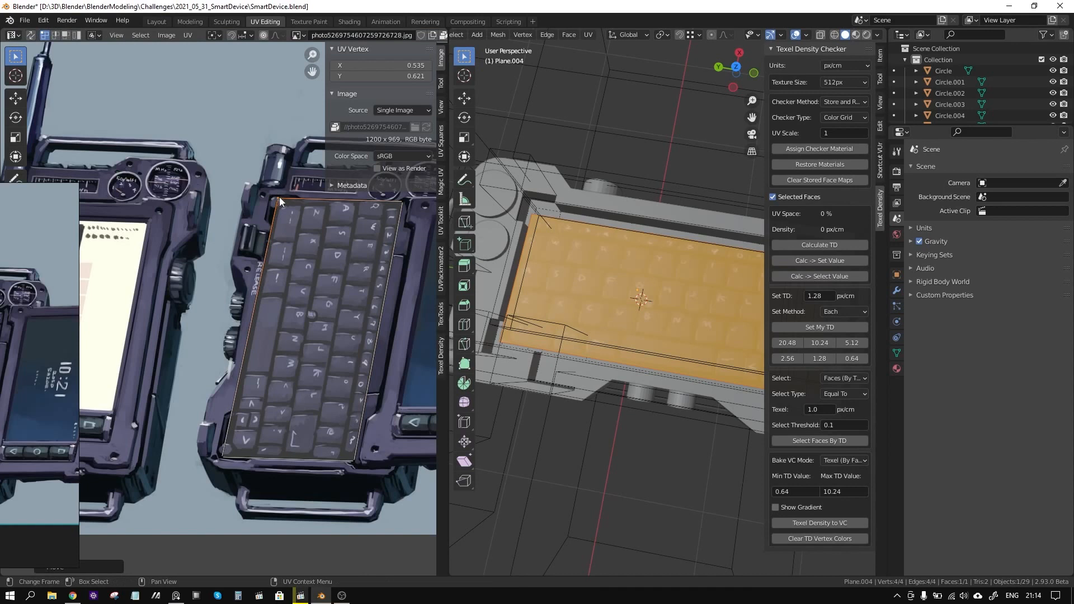
Return to the Layout workspace and set its solid viewport colour to Texture to show the keyboard image
left_click(155, 21)
left_click(878, 35)
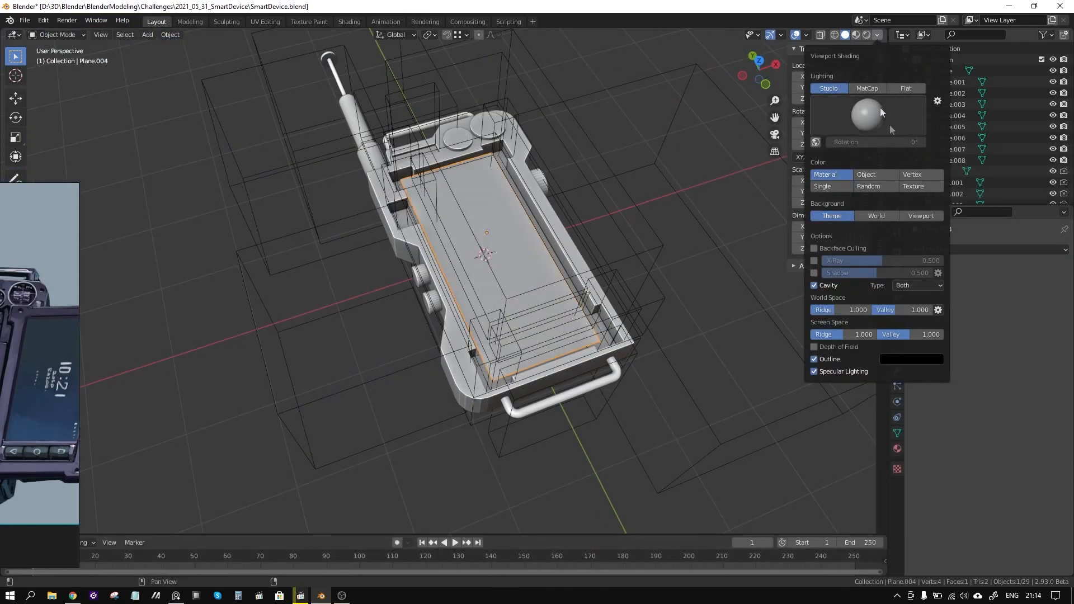
left_click(908, 188)
mouse_move(645, 234)
middle_mouse_down()
mouse_move(591, 263)
mouse_move(611, 261)
middle_mouse_up()
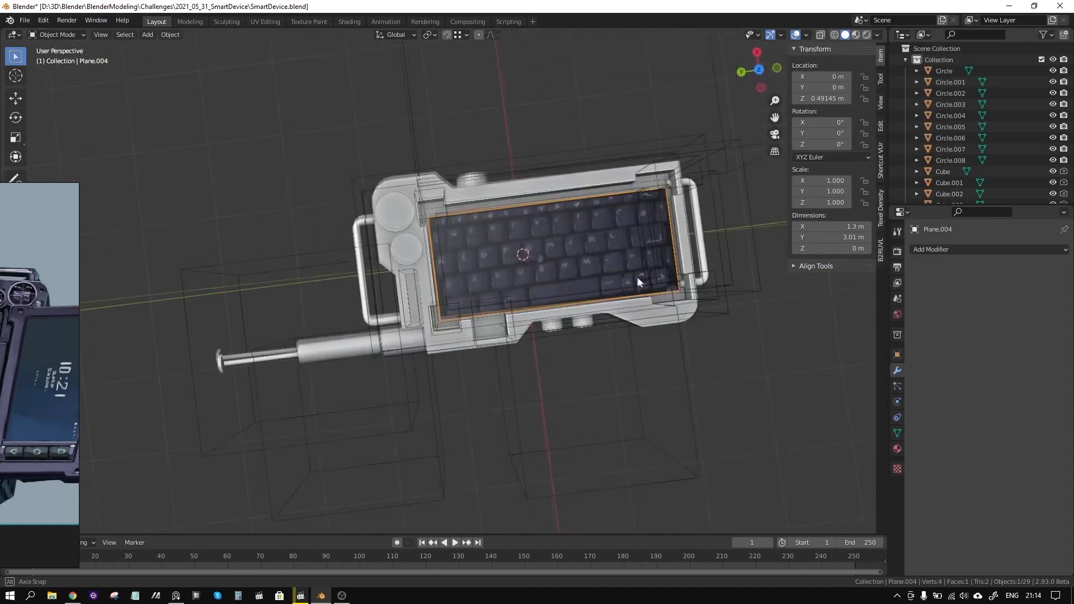
scroll(613, 261, "up", 5)
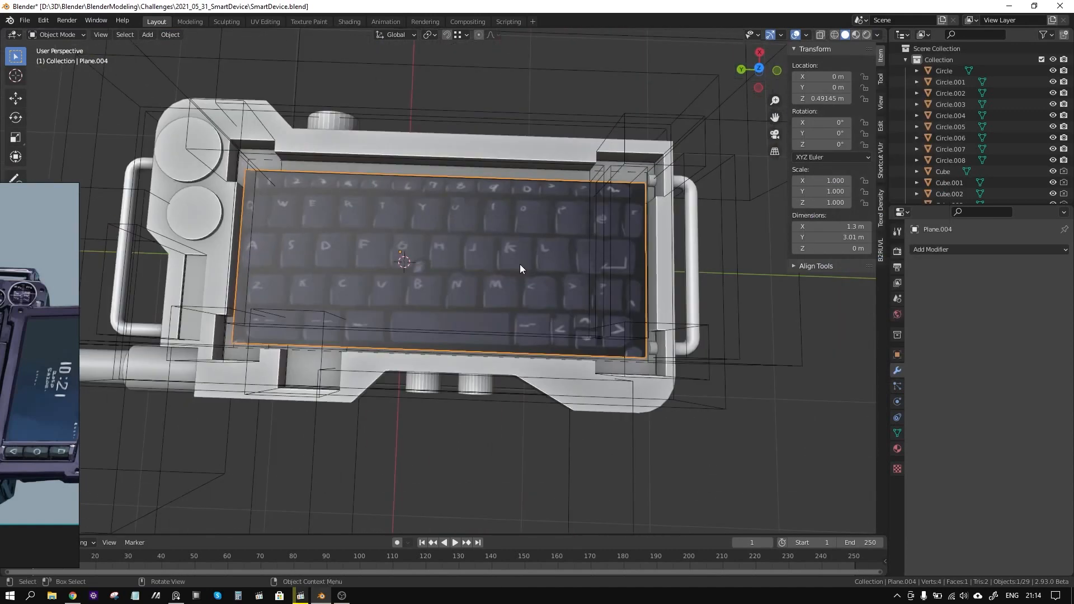
Isolate the keyboard plane in local view and add a lengthwise loop cut between the number row and the letter row below
key("KP_Divide")
key("Tab")
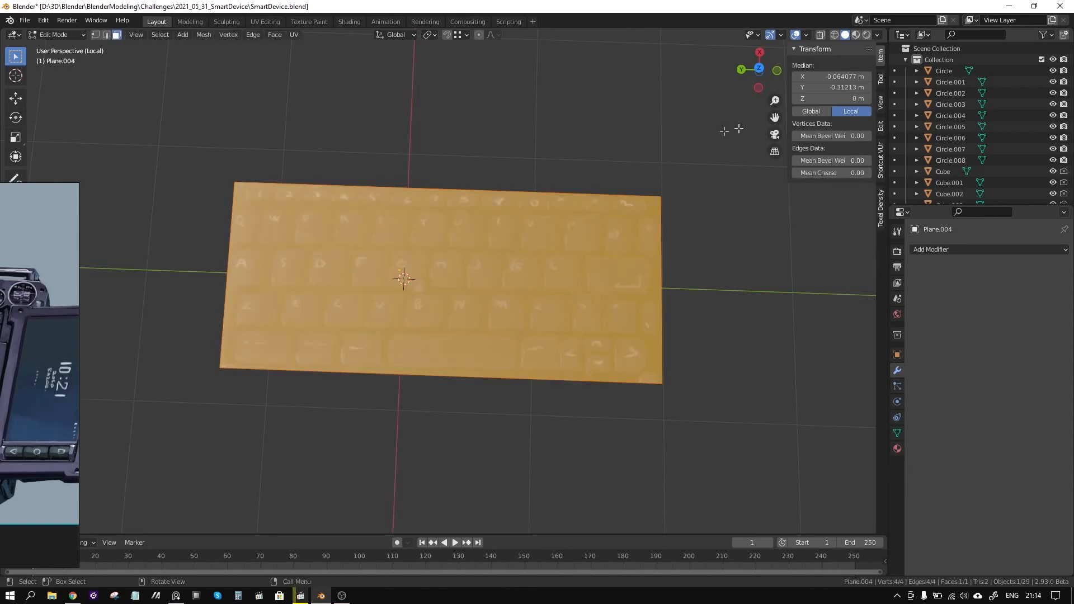
key("ctrl+r")
left_click(660, 263)
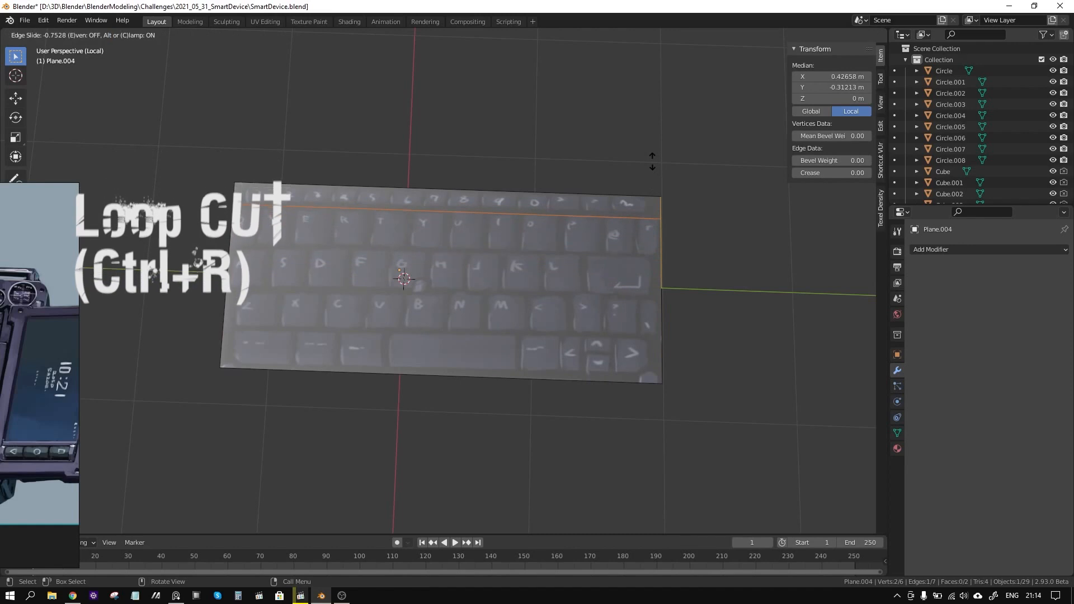
left_click(648, 253)
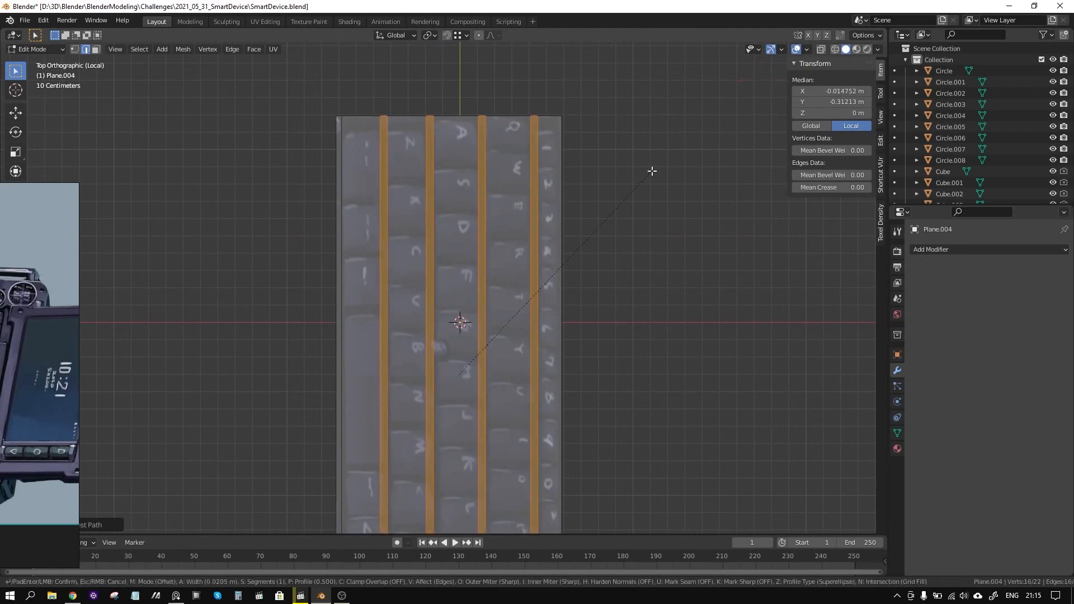
Cut the key boundaries across the letter rows and the space-bar row of the plane with the Knife tool
key("k")
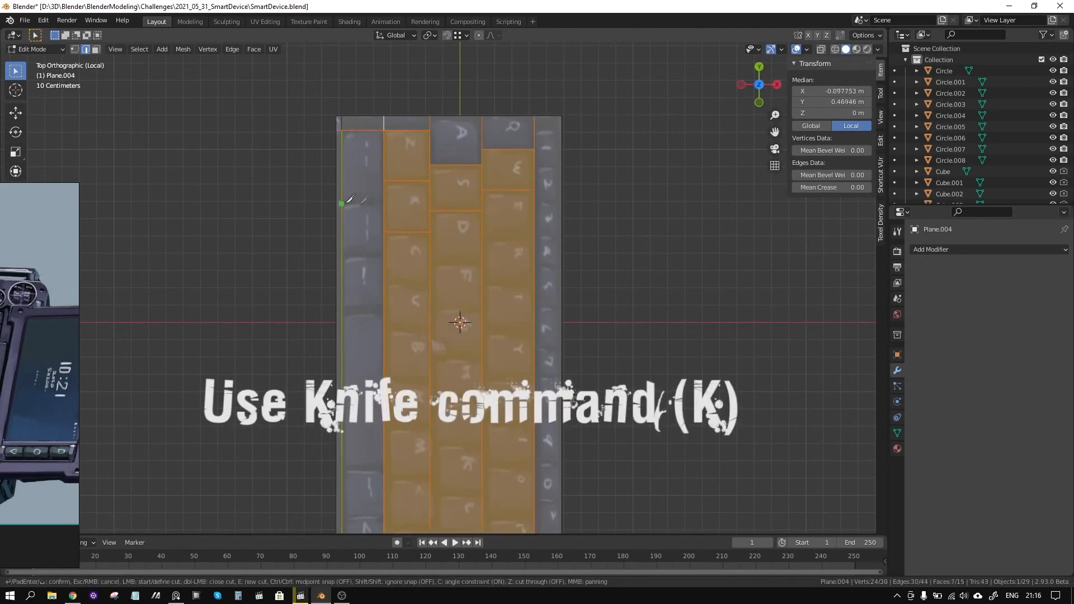
left_click(342, 310)
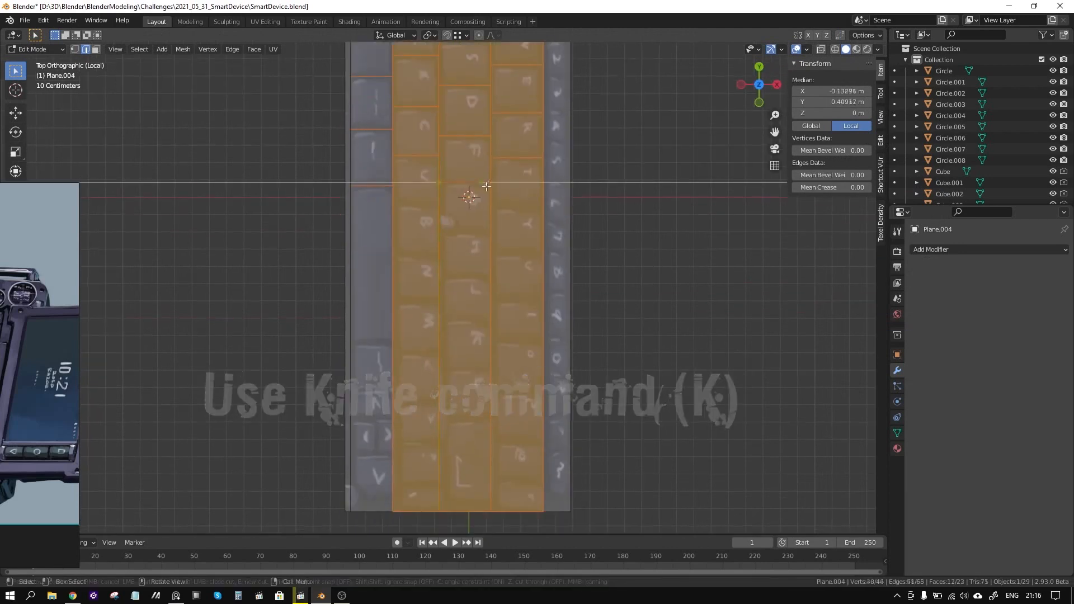
left_click(439, 250)
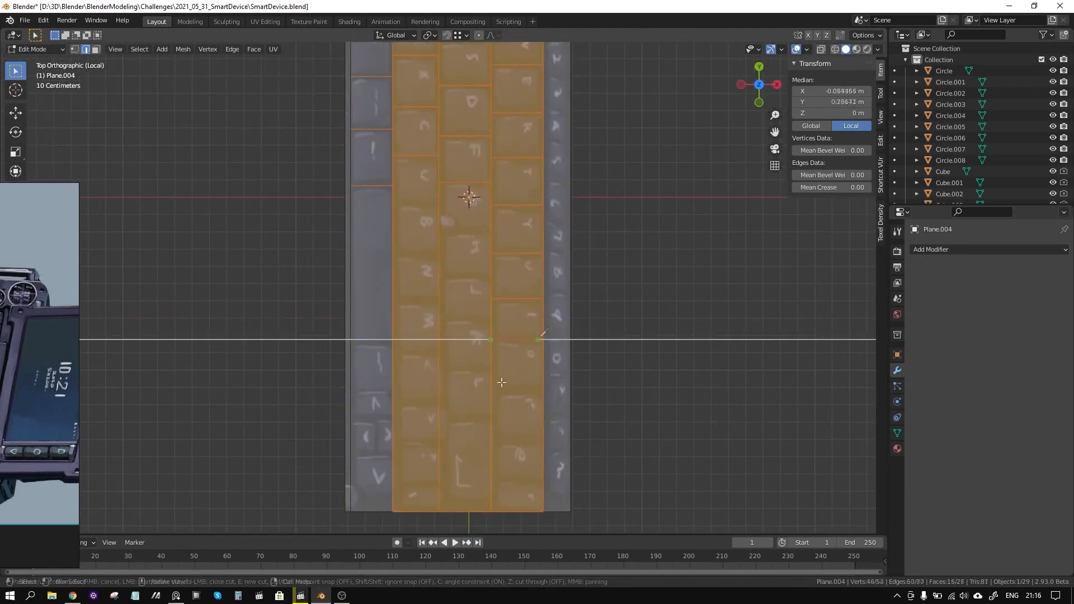
left_click(439, 419)
left_click(490, 418)
left_click(439, 319)
left_click(490, 320)
left_click(439, 230)
left_click(394, 485)
left_click(351, 453)
left_click(351, 418)
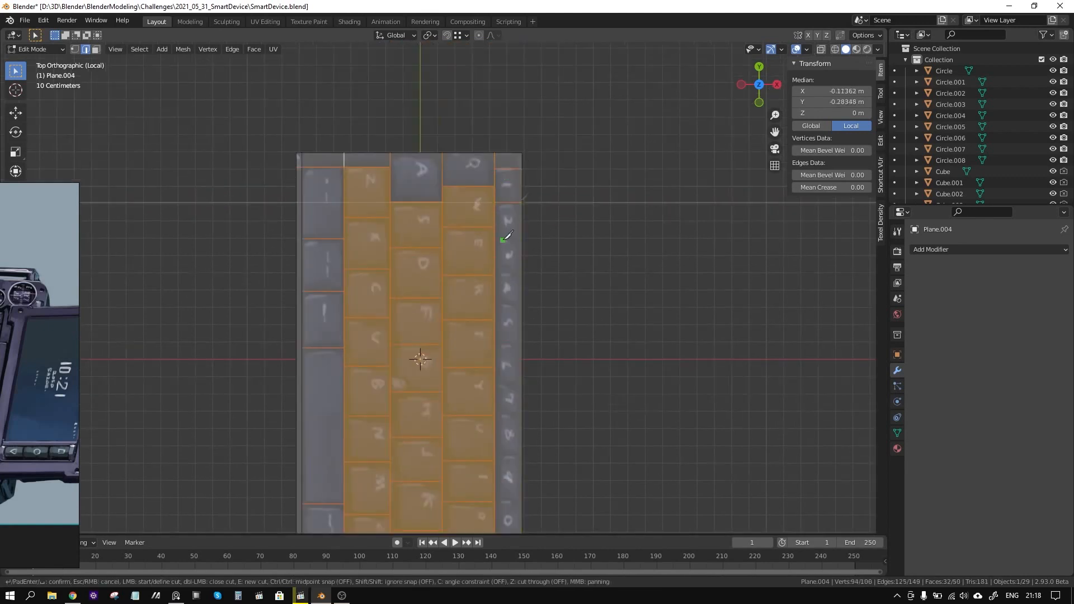
Cut the boundaries between the number-row keys with the Knife tool and confirm the cuts
left_click(495, 240)
left_click(522, 240)
left_click(495, 344)
middle_click_drag(515, 414, 523, 241, "shift")
left_click(501, 281)
left_click(529, 320)
left_click(529, 405)
left_click(502, 481)
key("Return")
Delete the leftover partial faces at the ends of the key rows
scroll(451, 283, "up", 4)
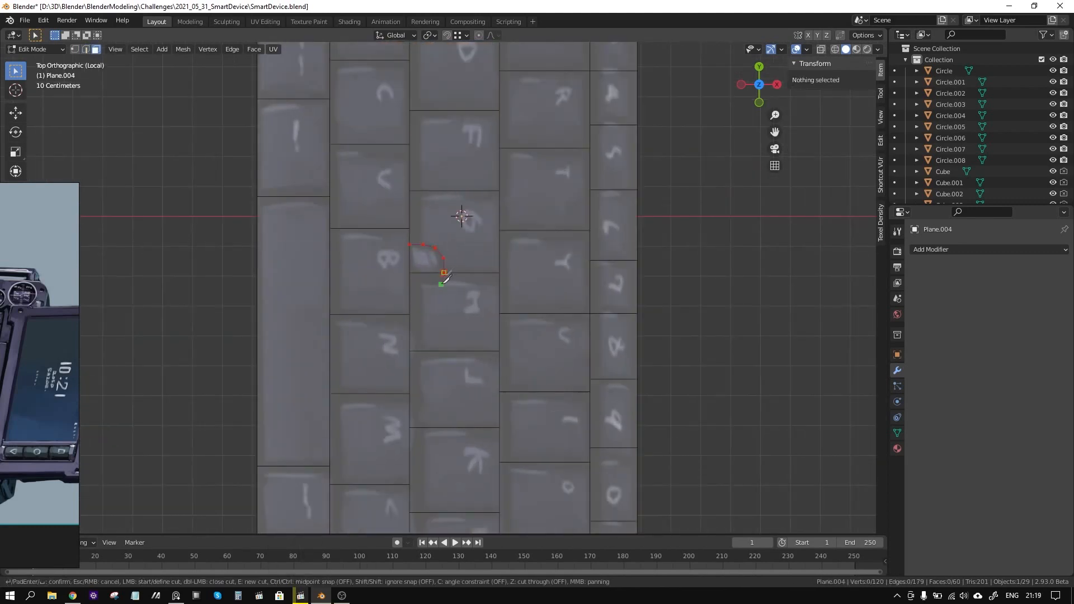
scroll(460, 310, "down", 1)
middle_click_drag(478, 290, 475, 383, "shift")
left_click(386, 139)
key("x")
left_click(606, 105)
middle_click_drag(584, 442, 582, 225, "shift")
scroll(582, 225, "down", 1)
middle_click_drag(581, 189, 571, 269, "shift")
Inset all key faces individually with a thickness of about 0.019 m
key("a")
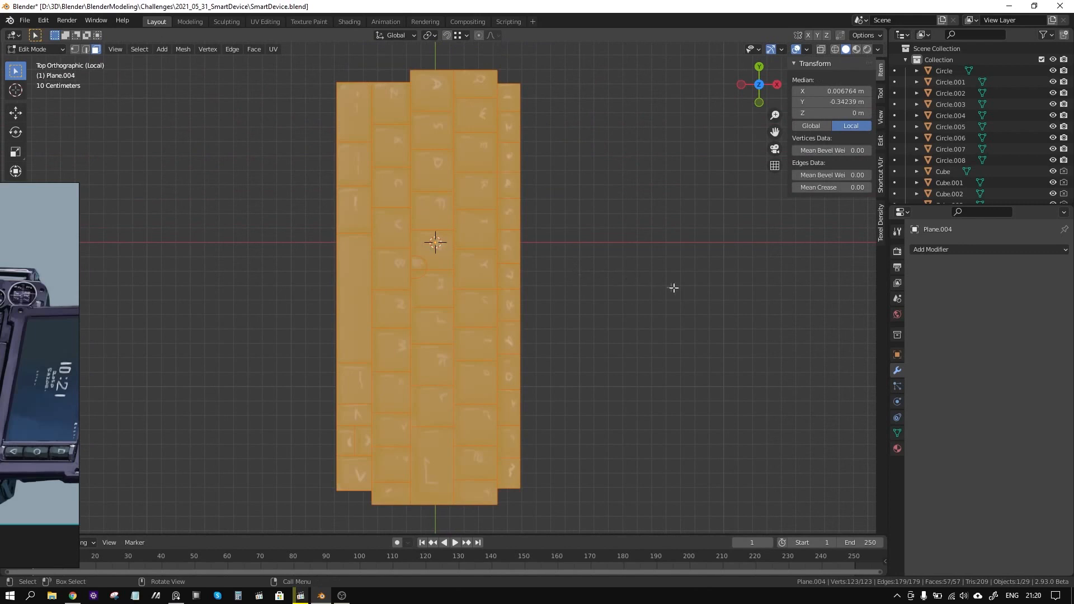
key("i")
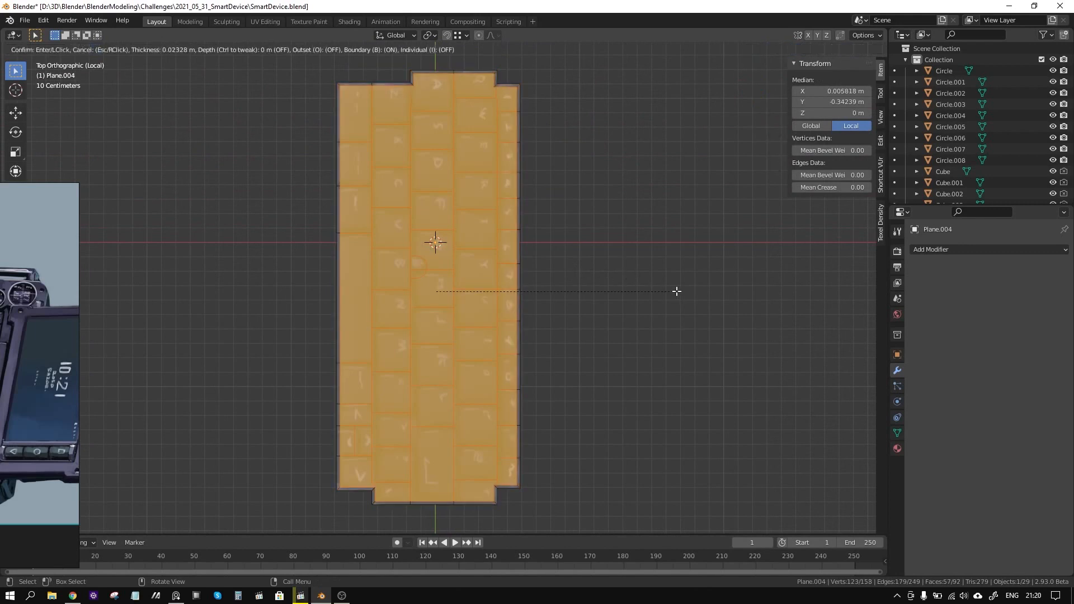
key("i")
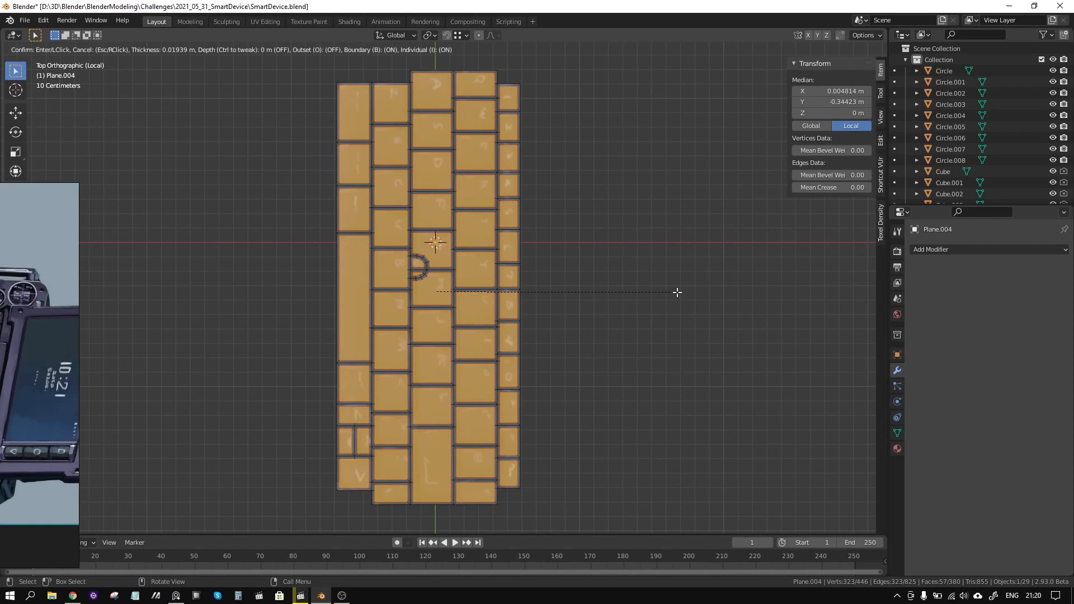
left_click(676, 292)
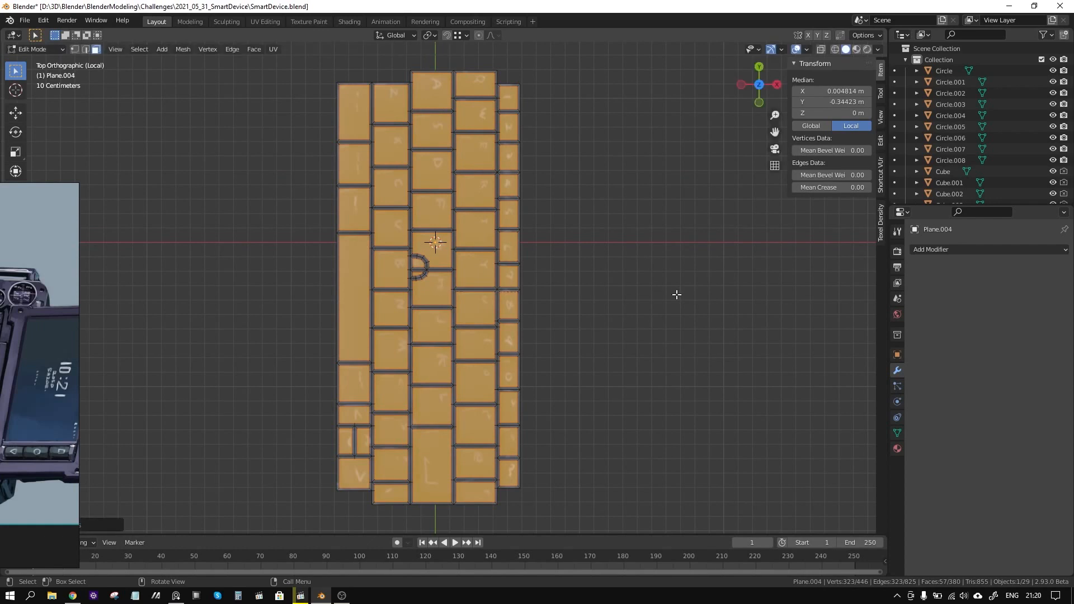
Invert the selection of the inset key faces and delete the border faces between the keys
key("ctrl+i")
key("x")
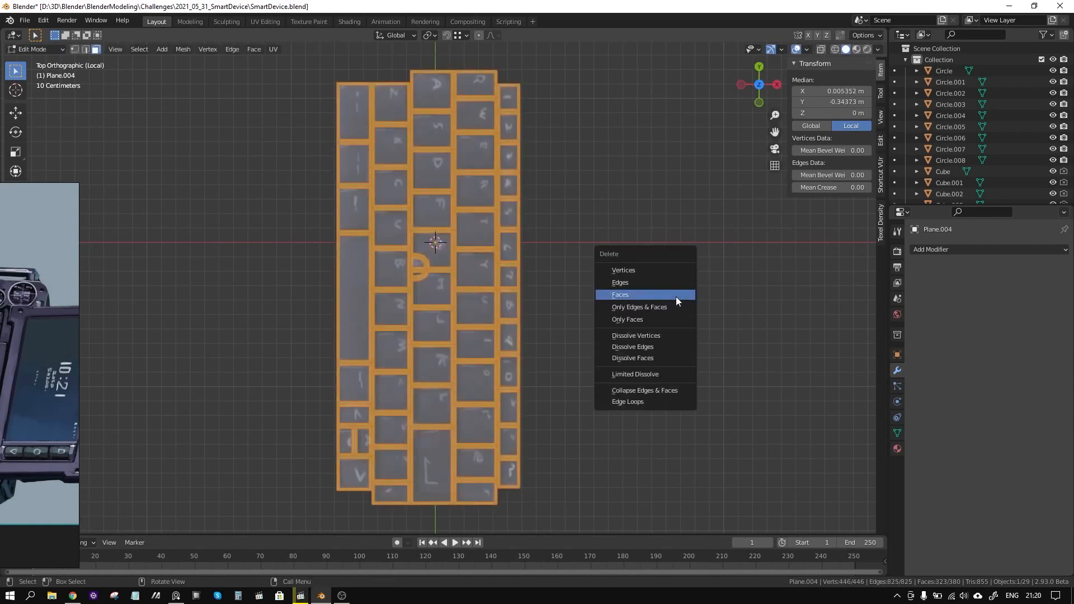
left_click(676, 296)
Delete the small leftover faces inside the round notch between the middle-row keys
scroll(430, 247, "up", 2)
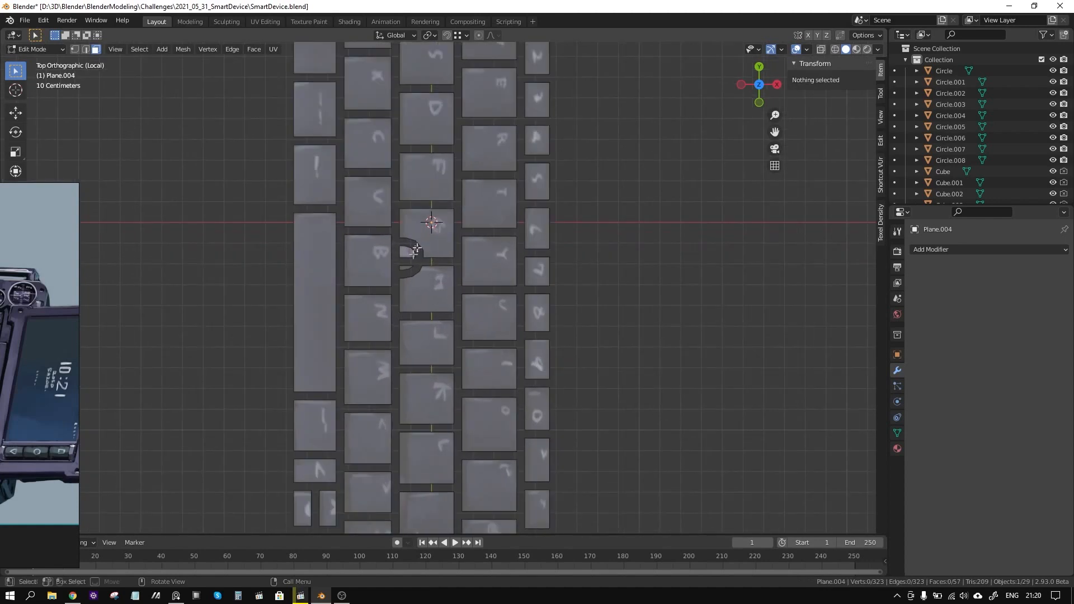
left_click_drag(399, 270, 398, 272)
key("x")
left_click(415, 266)
scroll(447, 280, "down", 2)
Inset all key faces individually by about 0.024 m and raise the inset faces about 0.019 m along Z
key("a")
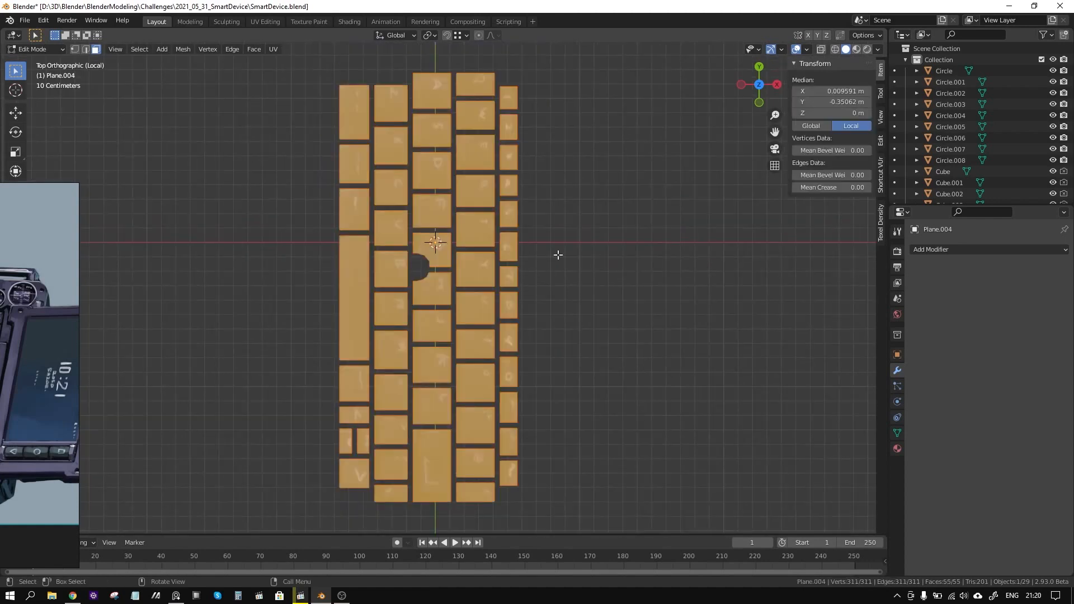
key("i")
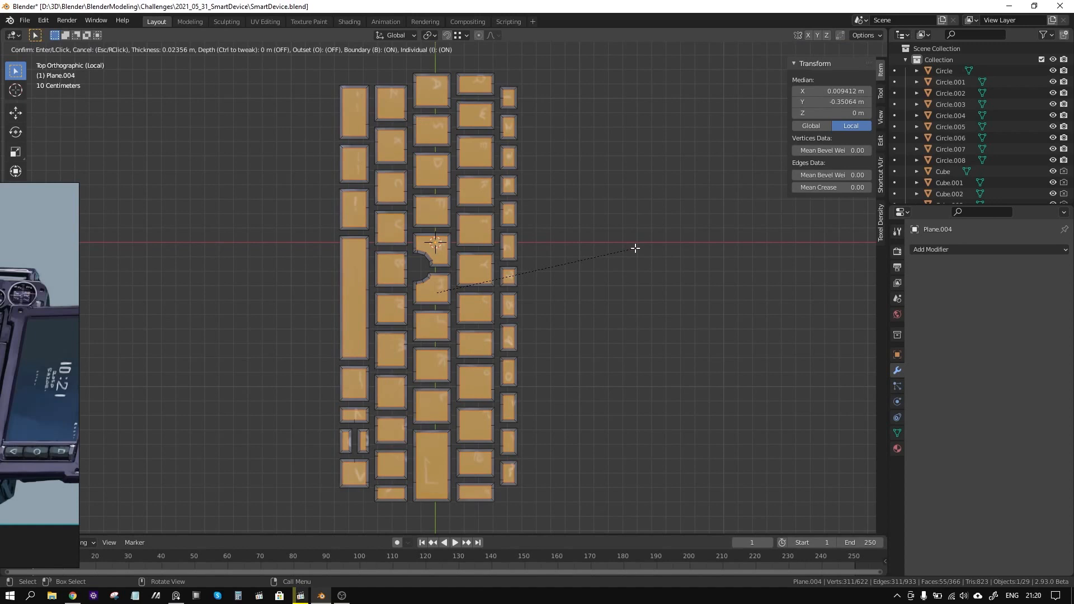
left_click(634, 248)
middle_click_drag(631, 250, 681, 231)
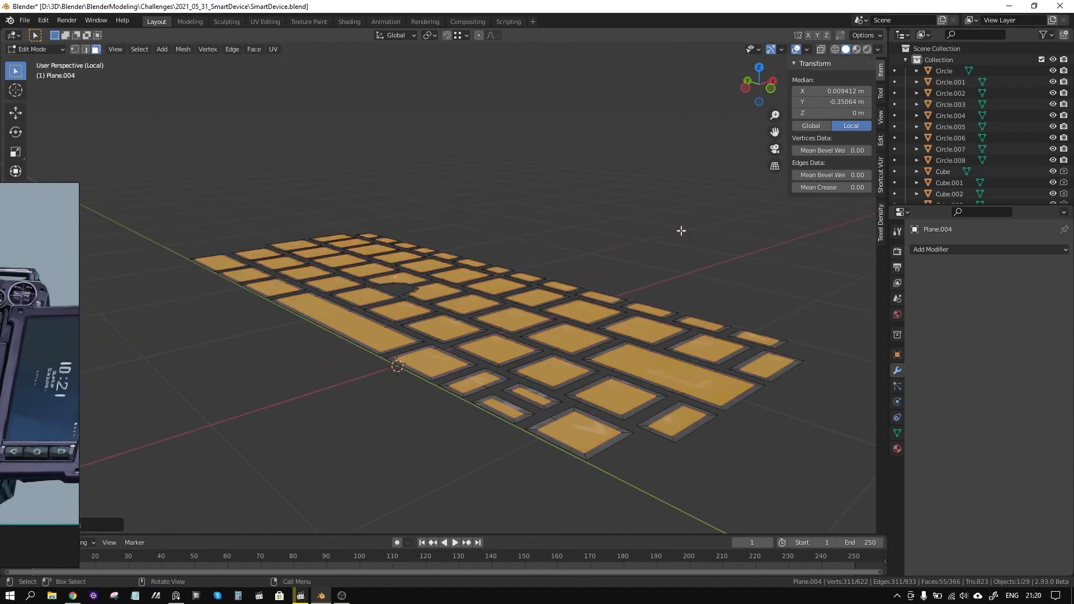
key("e")
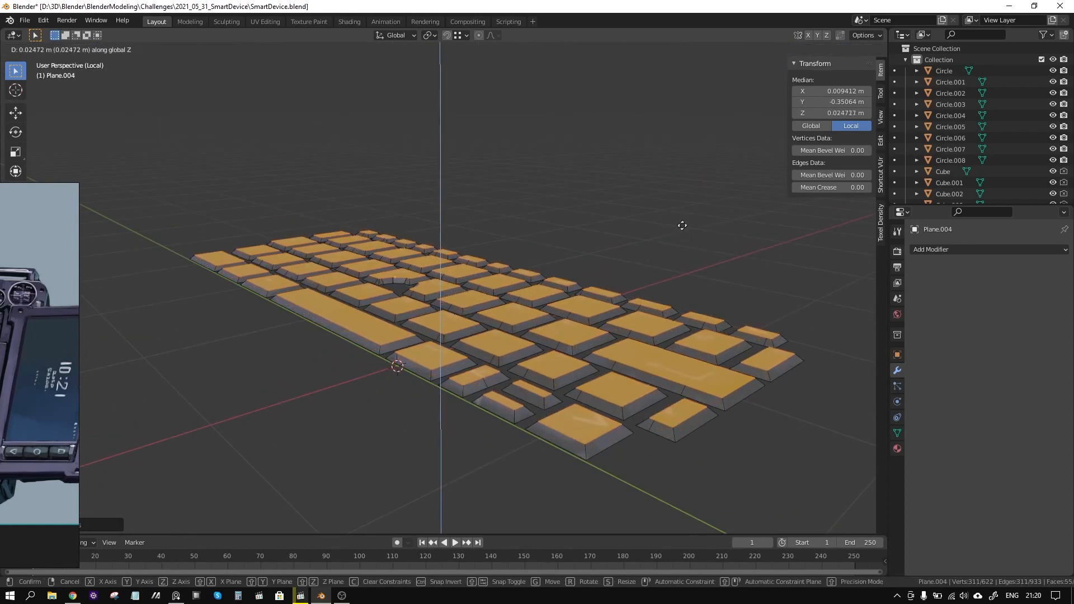
left_click(679, 227)
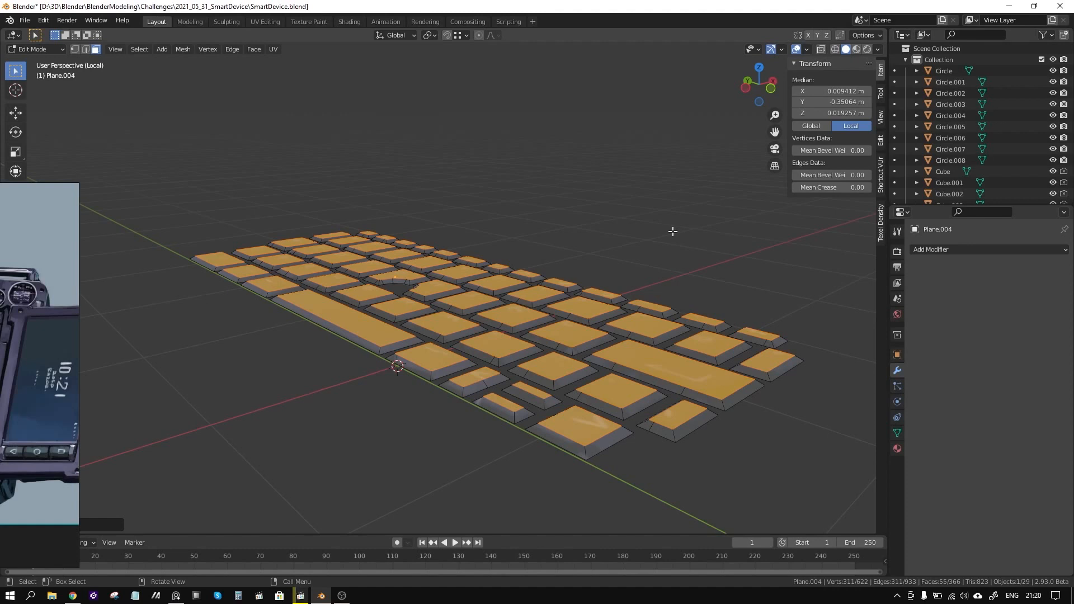
Select the bottom outline vertices of all keys and extrude them about 0.05 m downward along Z
key("KP_1")
key("alt+z")
left_click_drag(728, 367, 124, 284)
middle_click_drag(214, 276, 395, 255)
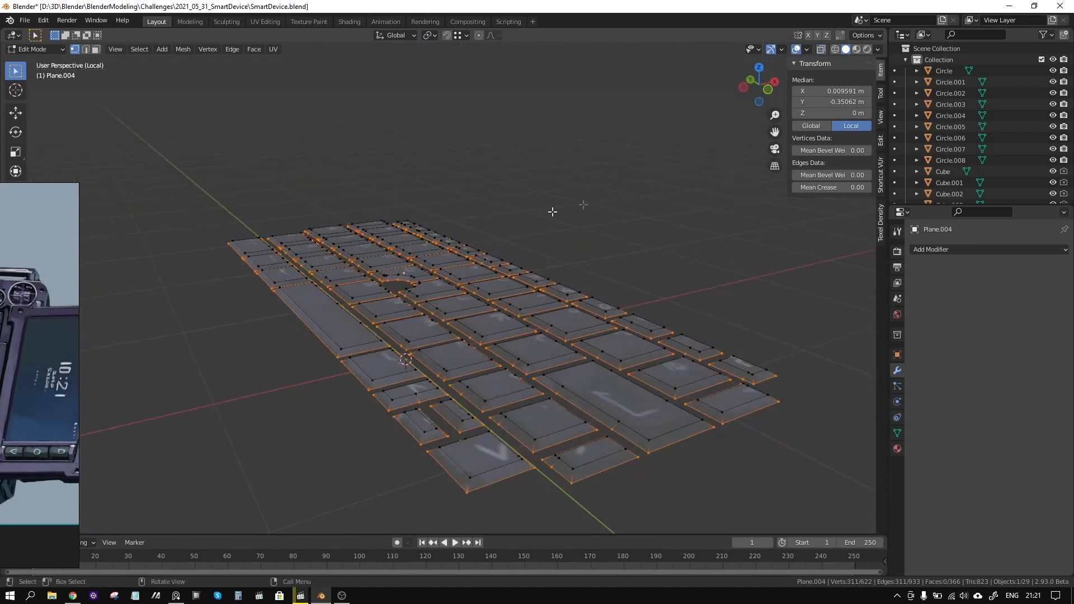
key("r")
key("z")
right_click(632, 208)
key("e")
key("z")
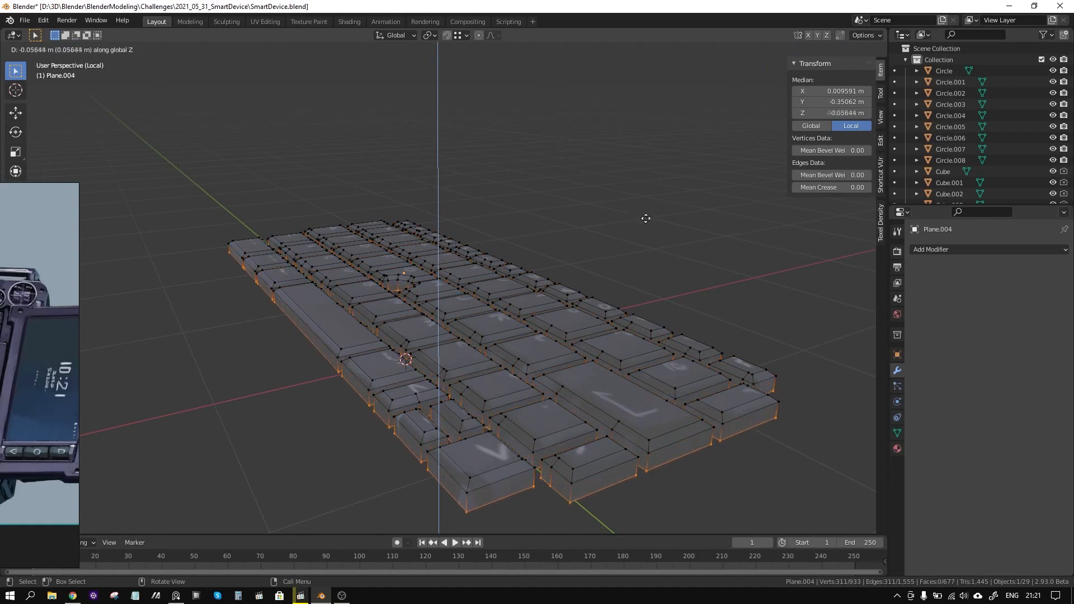
left_click(643, 218)
Leave Edit Mode and the isolated local view to show the keyboard inside the whole device, and clear the selection
key("Tab")
middle_click_drag(602, 224, 666, 290)
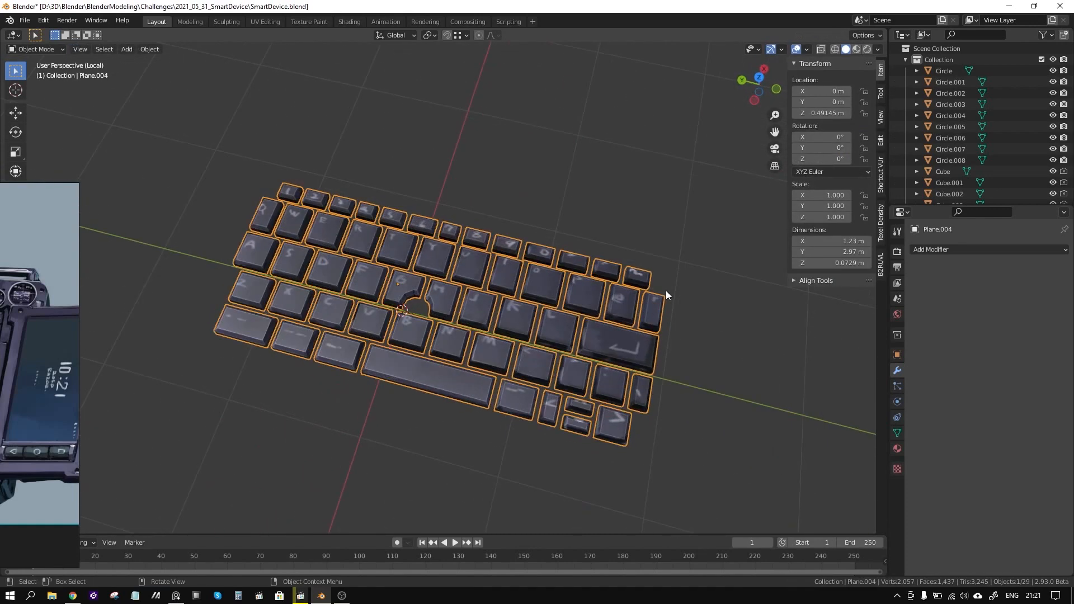
key("KP_Divide")
left_click(552, 99)
middle_click_drag(552, 101, 453, 259)
scroll(462, 264, "down", 3)
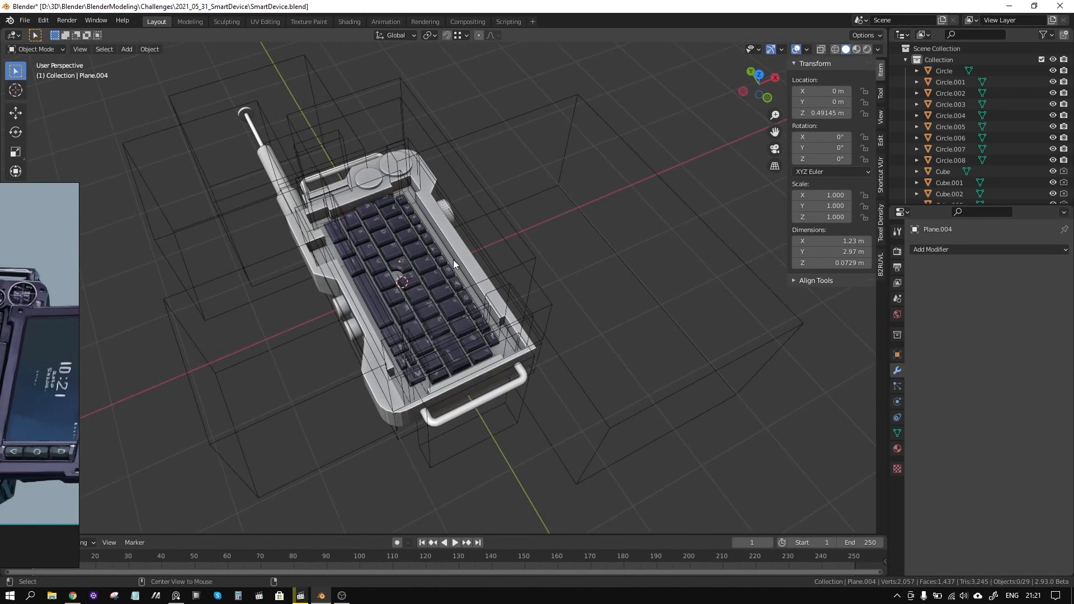
Reveal the hidden panel covering the keyboard and hide it again
key("alt+h")
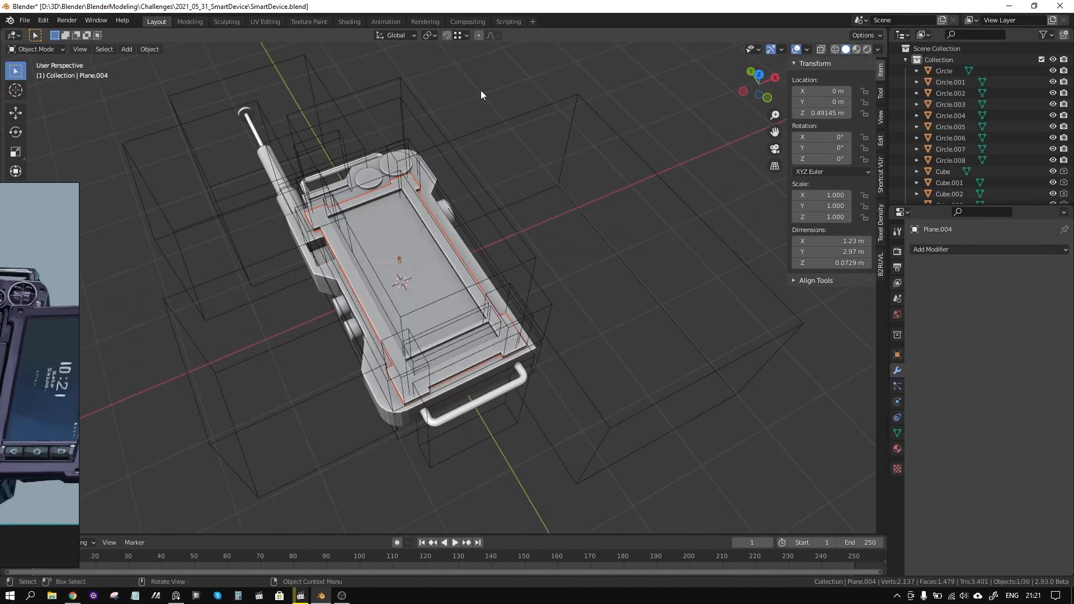
left_click(382, 196)
middle_click_drag(414, 217, 434, 209)
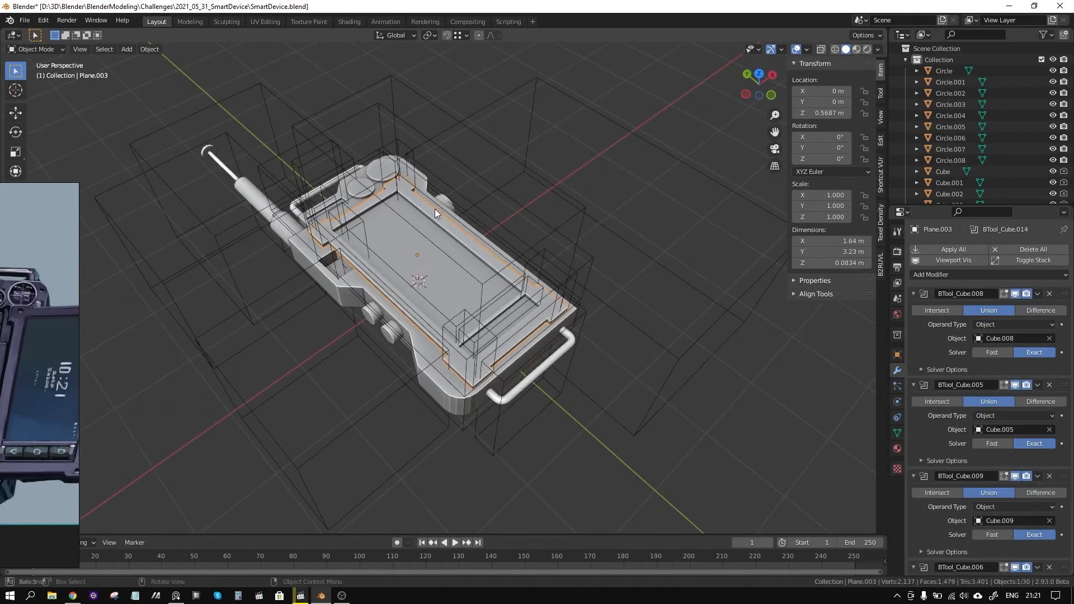
key("h")
scroll(460, 229, "up", 3)
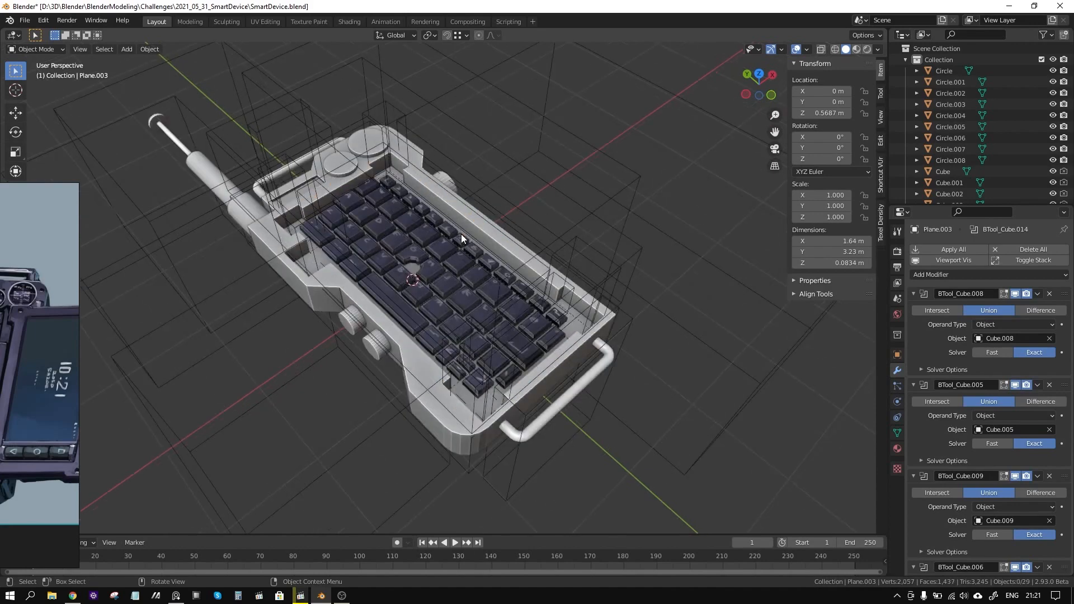
Set the viewport shading color from Texture to Material
middle_click_drag(461, 234, 503, 224)
scroll(474, 233, "down", 4)
left_click(876, 49)
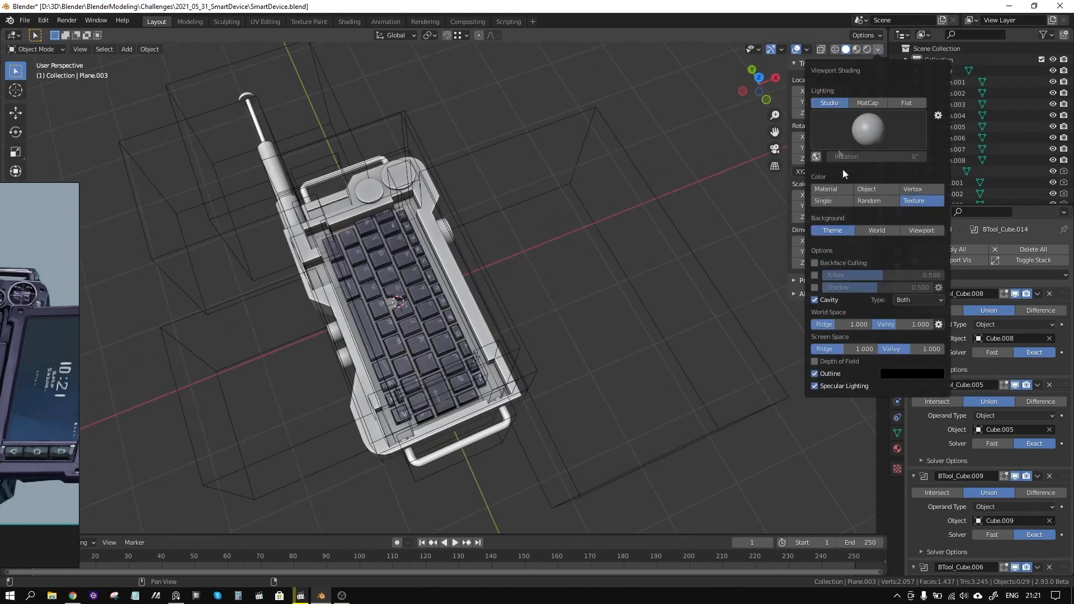
left_click(827, 192)
Move the reference image window fully into view and show both device drawings beside the model for comparison
middle_click_drag(484, 202, 494, 234)
right_click_drag(63, 300, 260, 206)
scroll(247, 203, "down", 3)
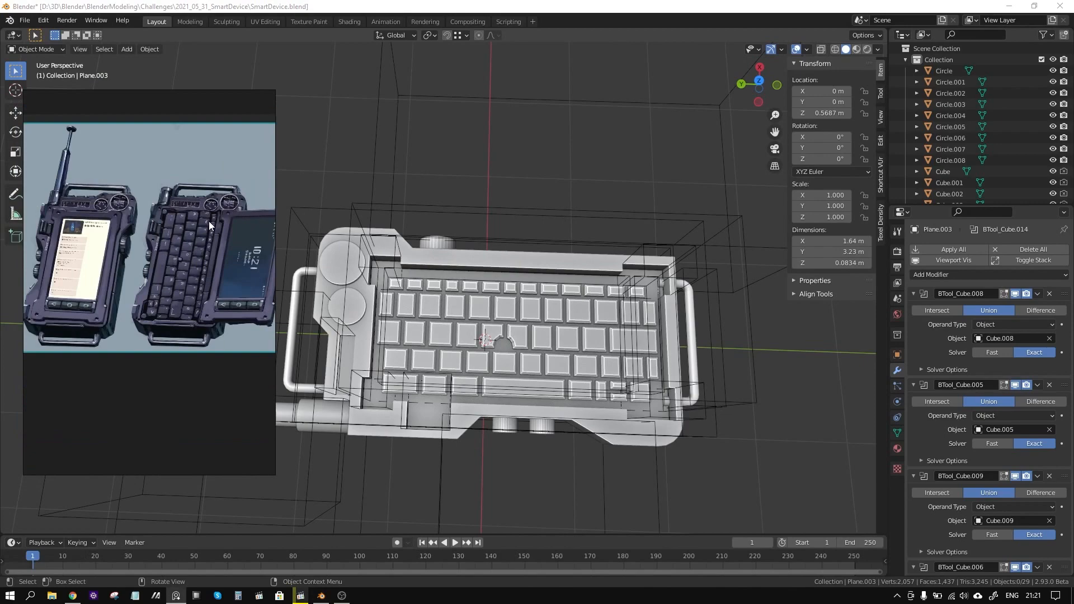